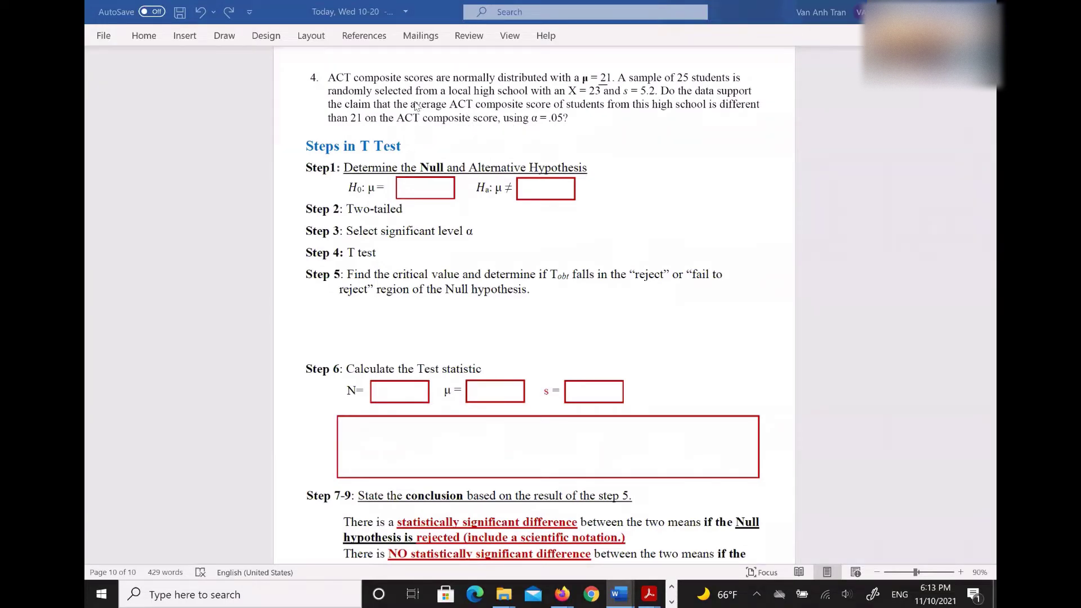
# Step: Select the T-test picture and choose the black pen on the Draw tab, checking its thickness and colour
pyautogui.click(419, 140)
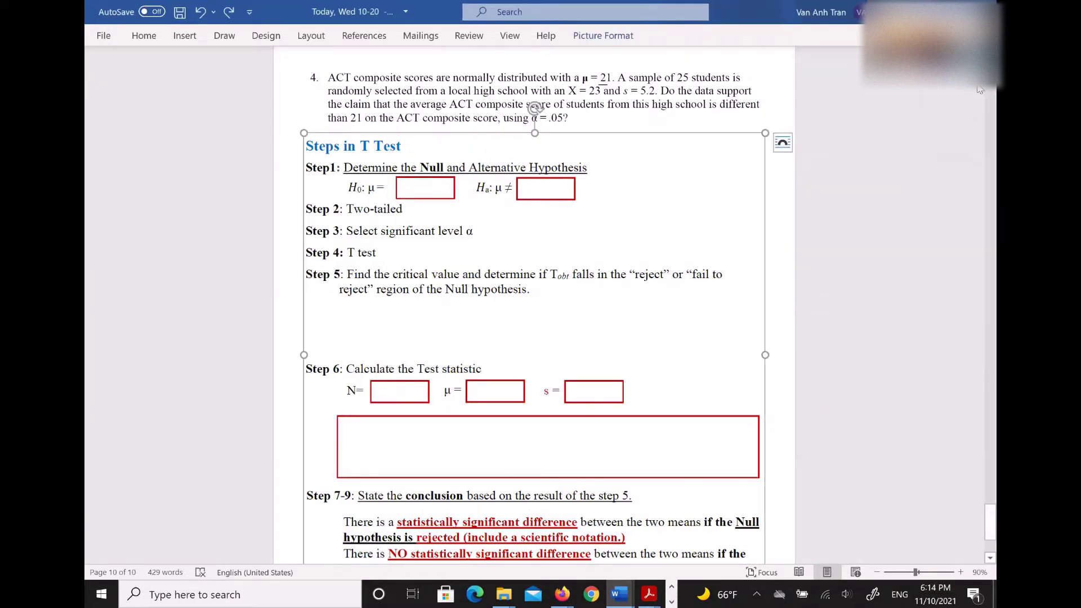
pyautogui.scroll(2, 559, 336)
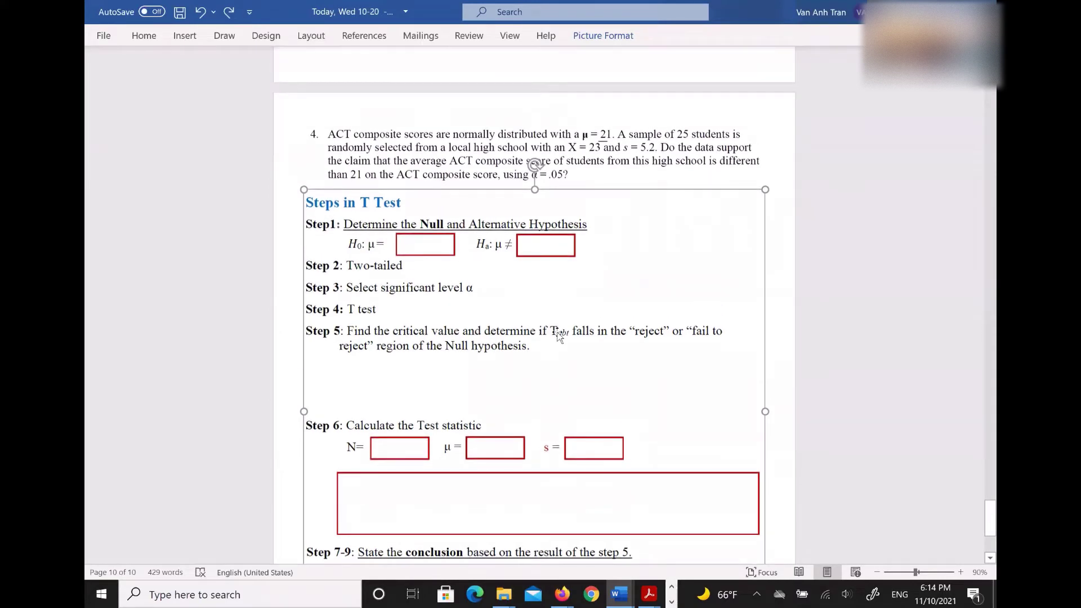
pyautogui.click(417, 246)
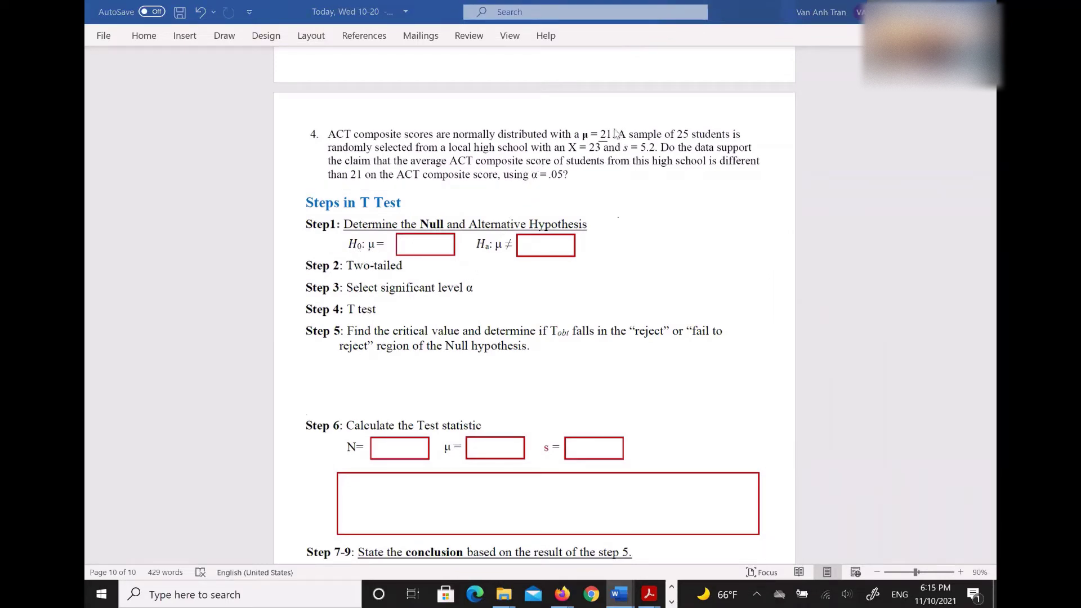
pyautogui.click(406, 245)
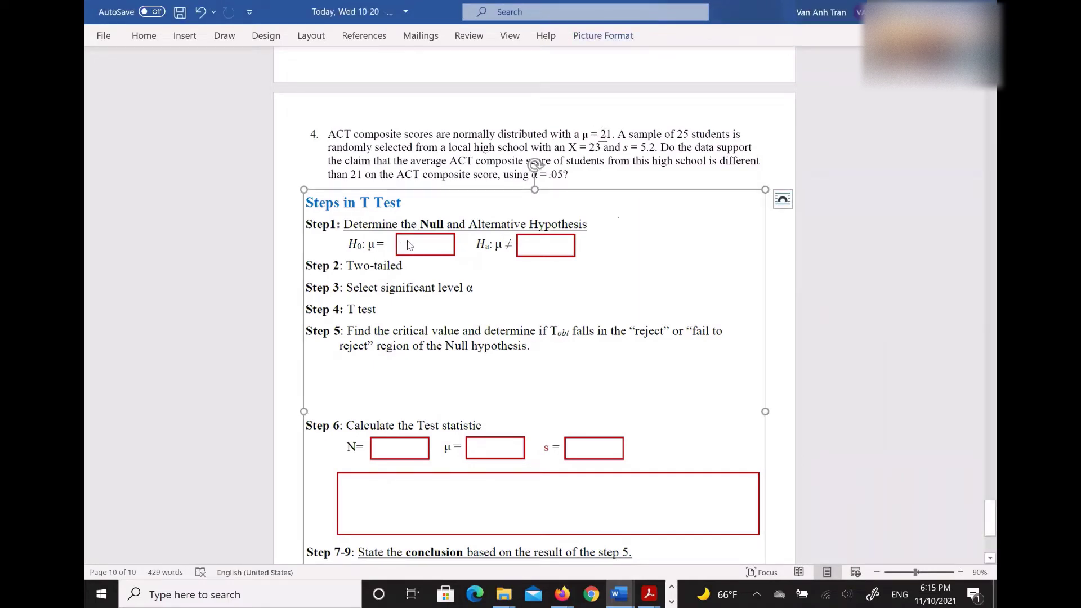
pyautogui.click(224, 36)
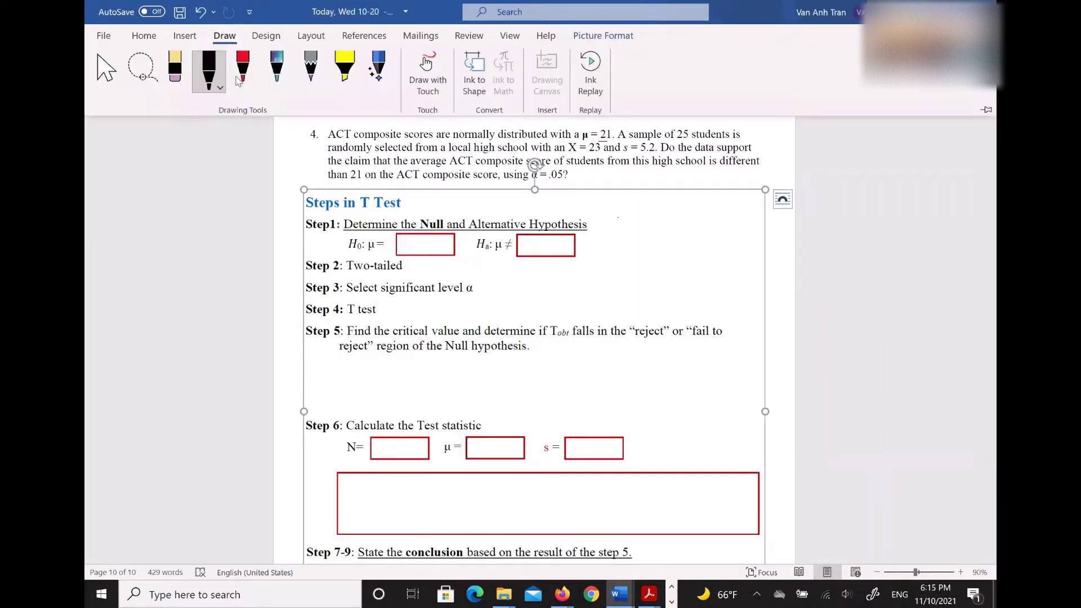
pyautogui.click(214, 85)
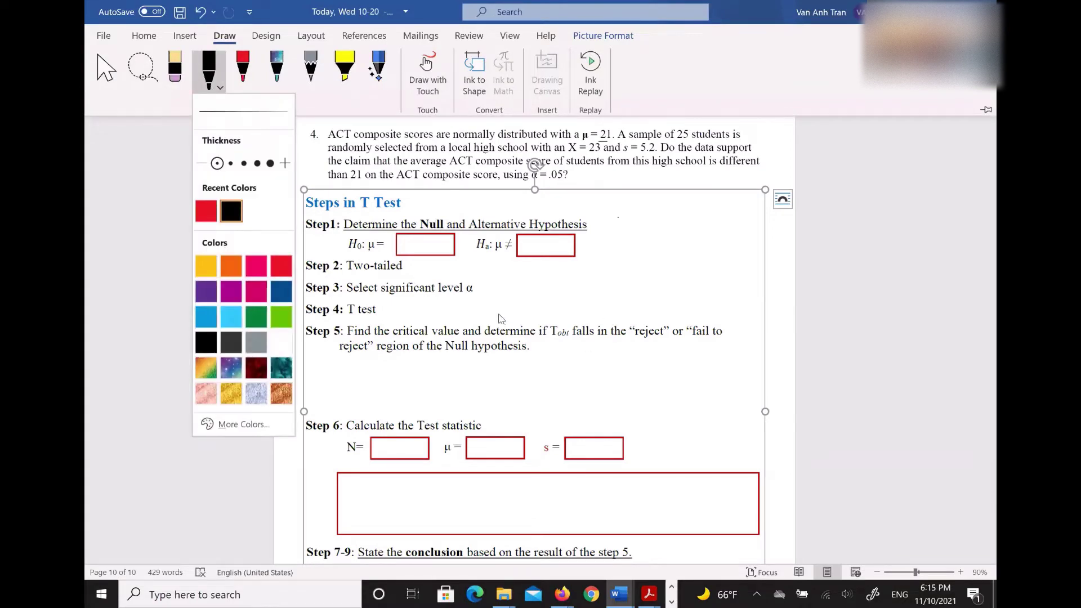
pyautogui.click(557, 294)
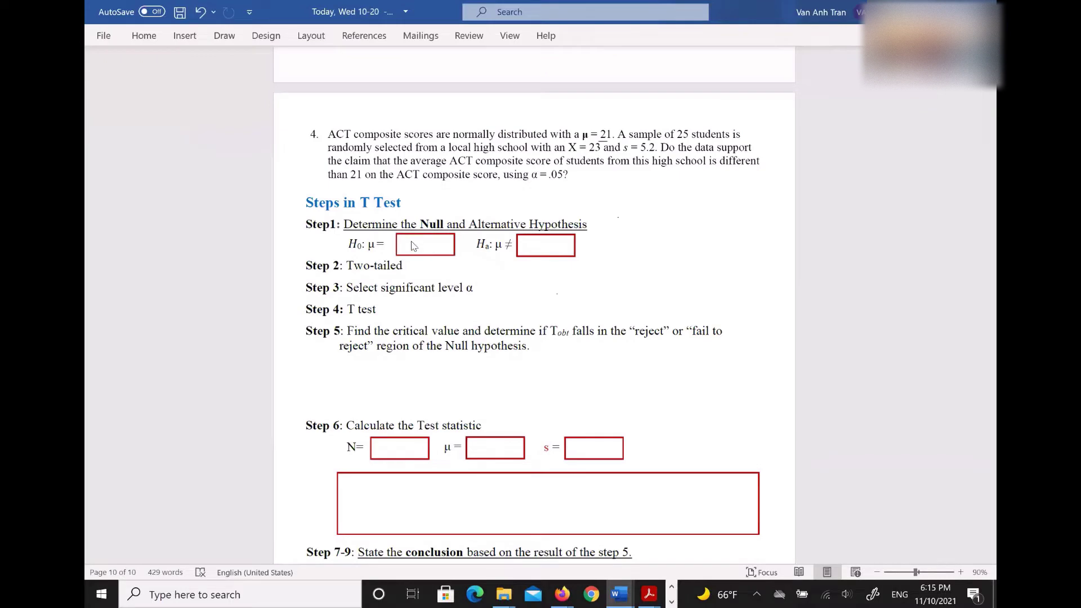
# Step: Handwrite 21 in the H0: μ = box
pyautogui.moveTo(412, 245); pyautogui.dragTo(426, 252)
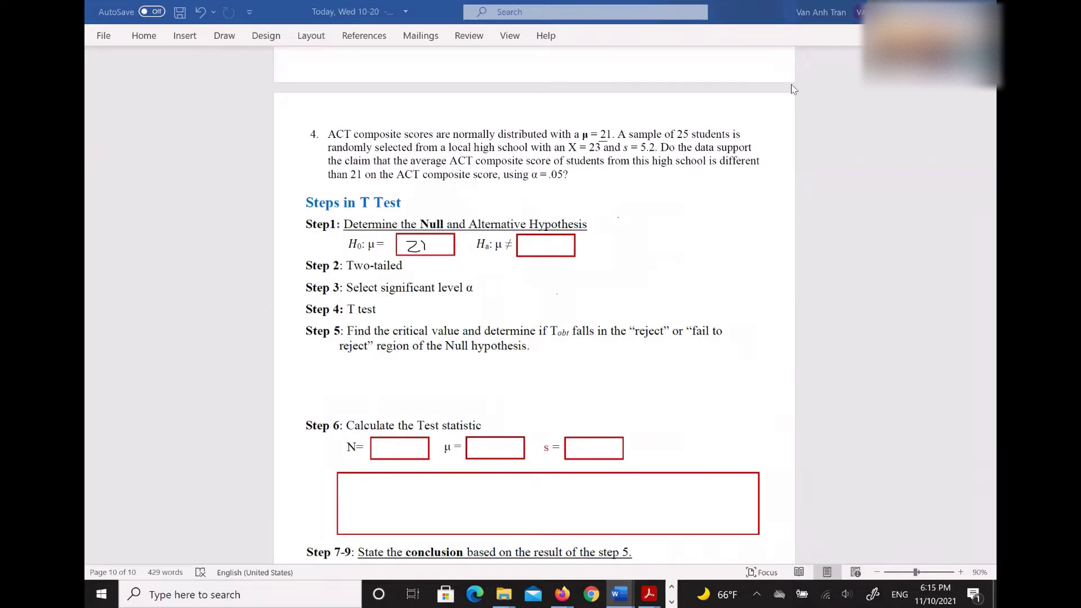
# Step: Reselect the black pen and handwrite 21 in the Ha: μ ≠ box
pyautogui.click(529, 246)
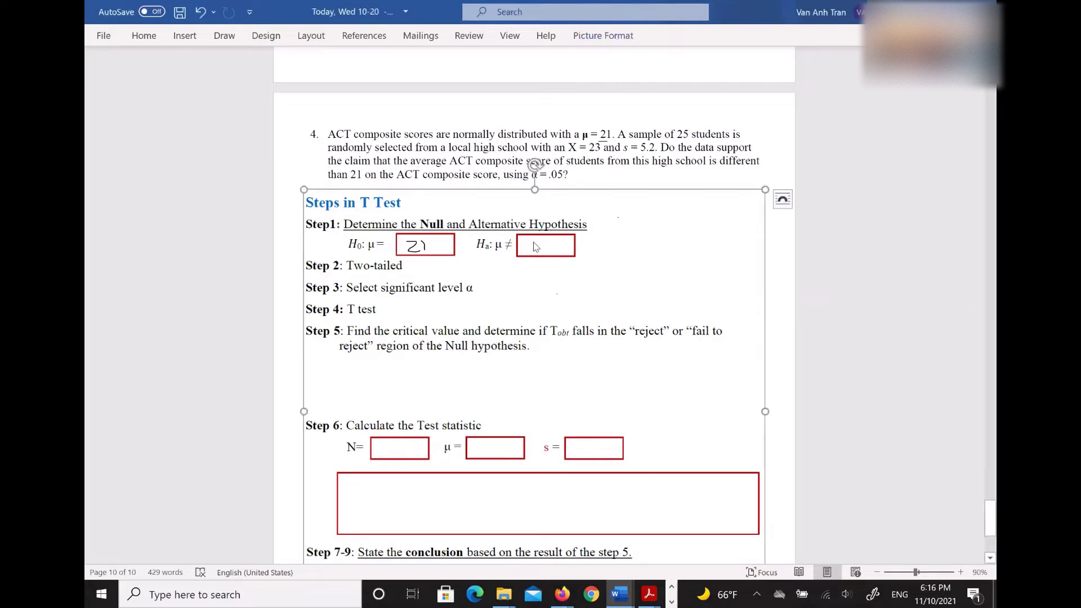
pyautogui.click(222, 36)
pyautogui.click(209, 70)
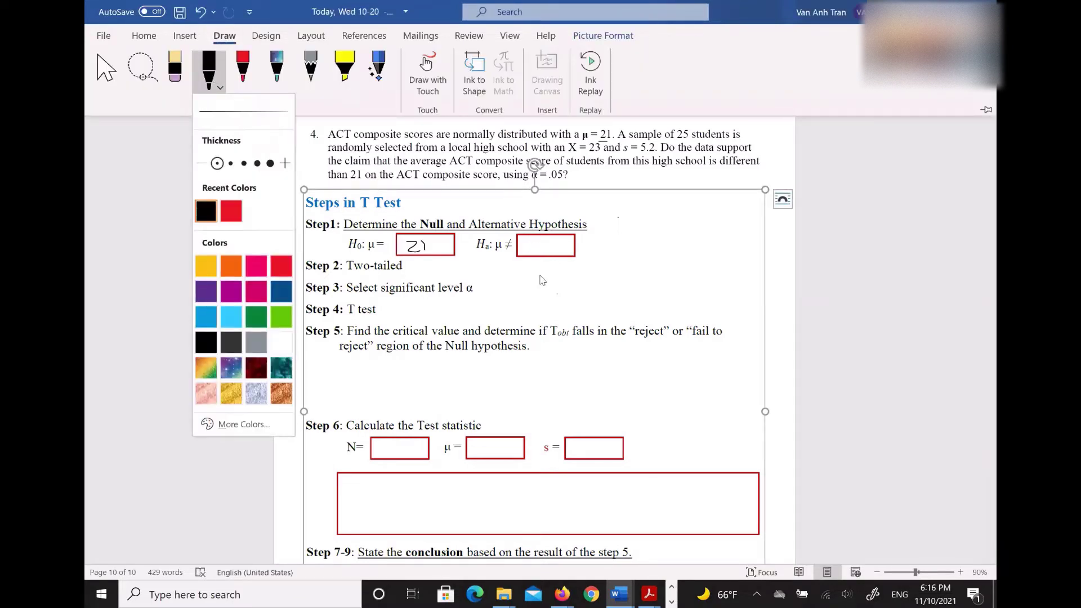
pyautogui.click(208, 70)
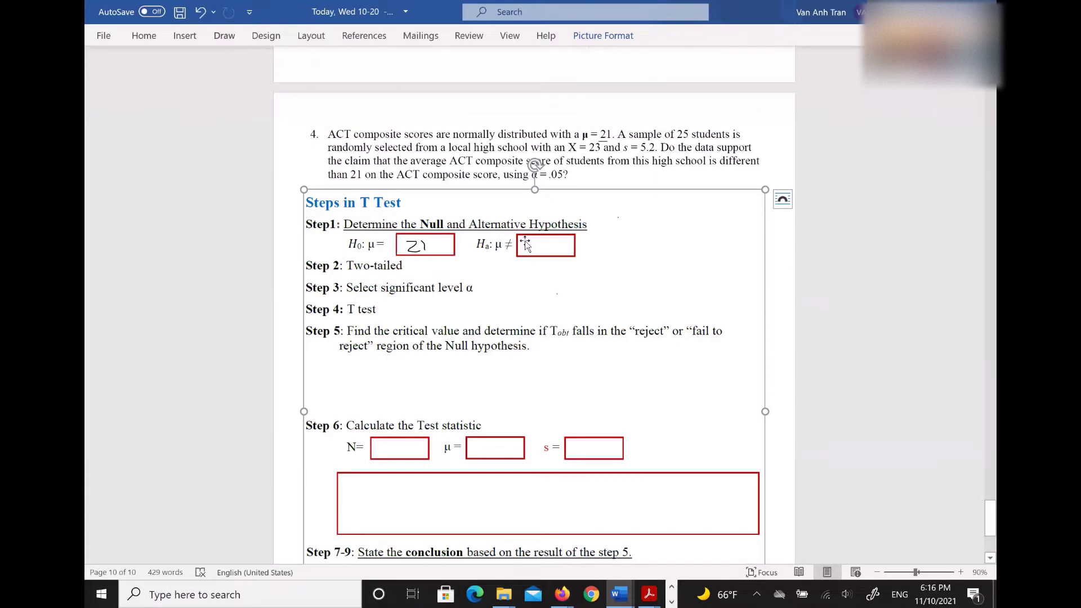
pyautogui.click(224, 36)
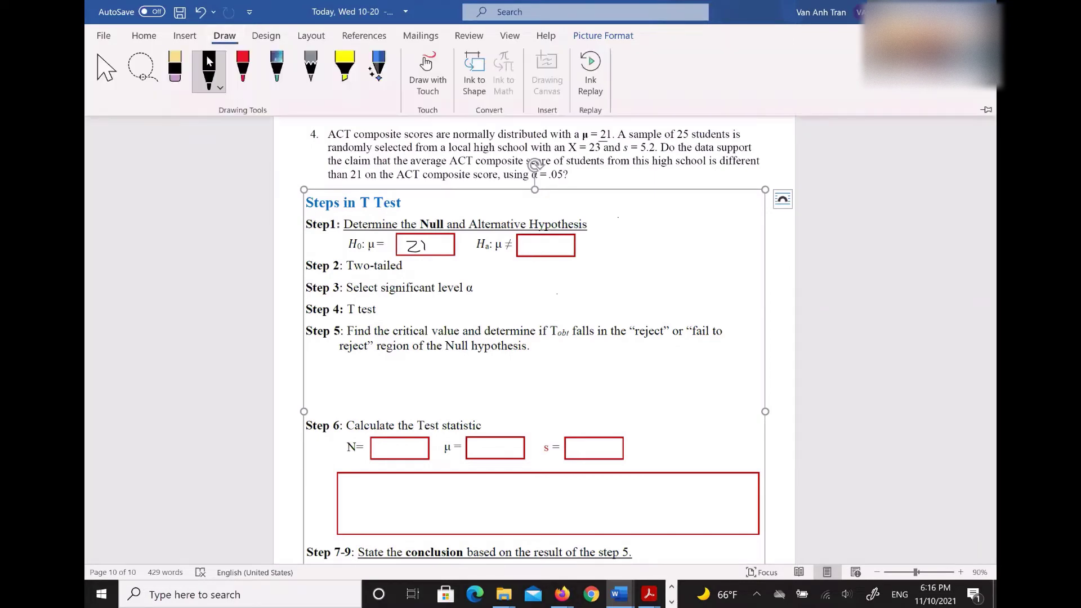
pyautogui.click(209, 70)
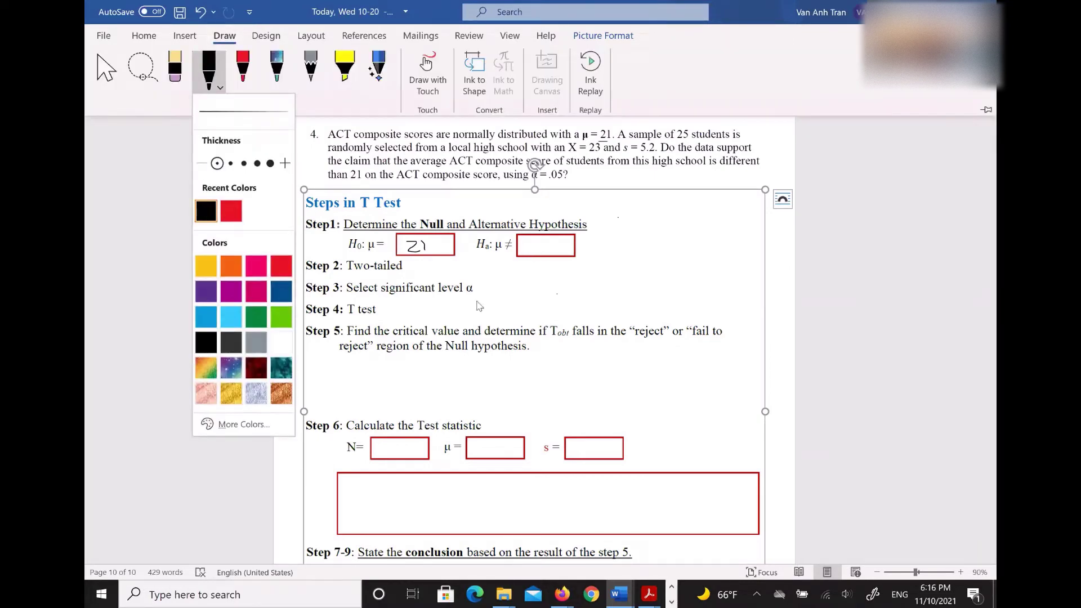
pyautogui.click(526, 248)
pyautogui.moveTo(525, 241)
pyautogui.mouseDown()
pyautogui.moveTo(538, 243)
pyautogui.moveTo(531, 256)
pyautogui.moveTo(546, 254)
pyautogui.mouseUp()
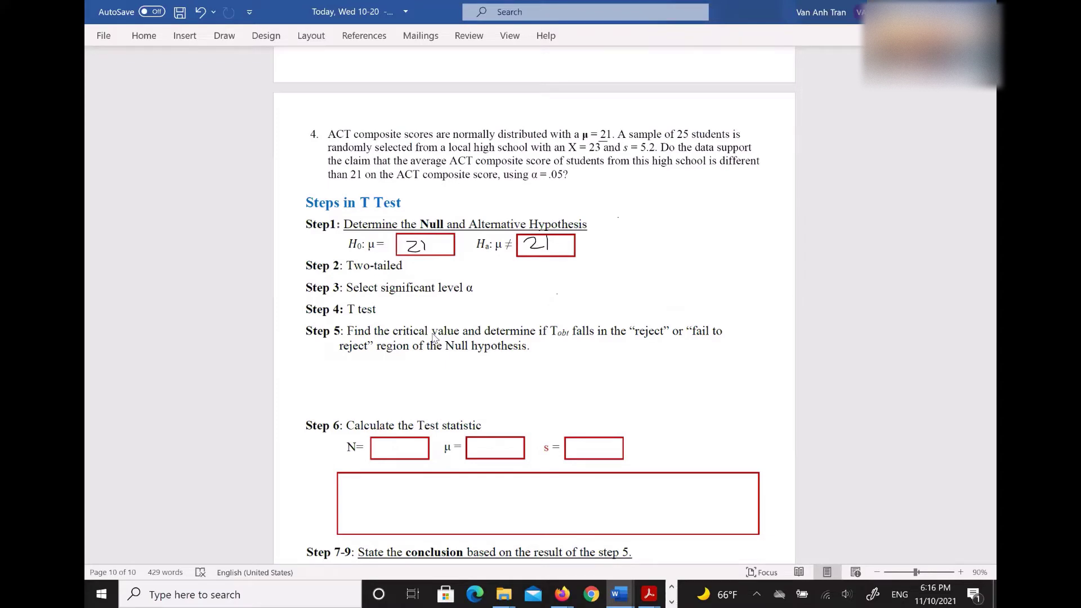
# Step: Handwrite 'AS 6' at the top-left above question 4
pyautogui.moveTo(287, 131); pyautogui.dragTo(303, 128)
pyautogui.moveTo(286, 123); pyautogui.dragTo(301, 117)
pyautogui.moveTo(311, 111); pyautogui.dragTo(303, 125)
pyautogui.moveTo(331, 103); pyautogui.dragTo(324, 116)
# Step: Write '= 0.05' after level α in Step 3 and begin a check after T test
pyautogui.moveTo(485, 286); pyautogui.dragTo(498, 293)
pyautogui.moveTo(516, 280)
pyautogui.mouseDown()
pyautogui.moveTo(510, 292)
pyautogui.moveTo(522, 288)
pyautogui.moveTo(516, 281)
pyautogui.mouseUp()
pyautogui.click(525, 290)
pyautogui.moveTo(538, 278)
pyautogui.mouseDown()
pyautogui.moveTo(550, 295)
pyautogui.moveTo(557, 278)
pyautogui.mouseUp()
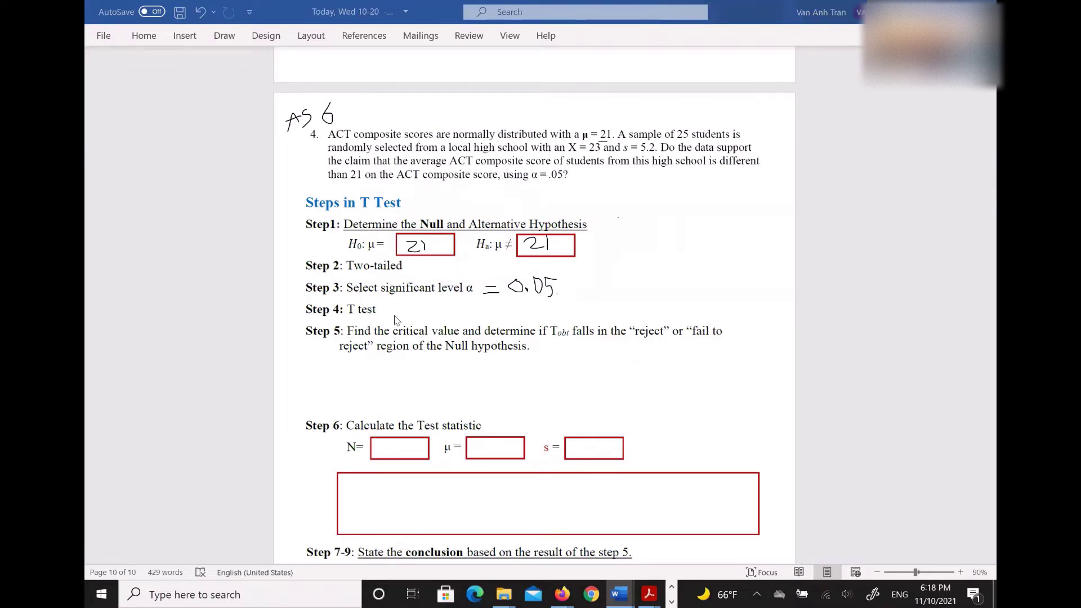
pyautogui.moveTo(389, 306)
pyautogui.mouseDown()
pyautogui.moveTo(443, 320)
pyautogui.moveTo(474, 309)
pyautogui.moveTo(461, 321)
pyautogui.moveTo(482, 321)
pyautogui.moveTo(487, 308)
pyautogui.moveTo(490, 322)
pyautogui.moveTo(510, 319)
pyautogui.moveTo(515, 306)
pyautogui.moveTo(538, 321)
pyautogui.moveTo(538, 310)
pyautogui.mouseUp()
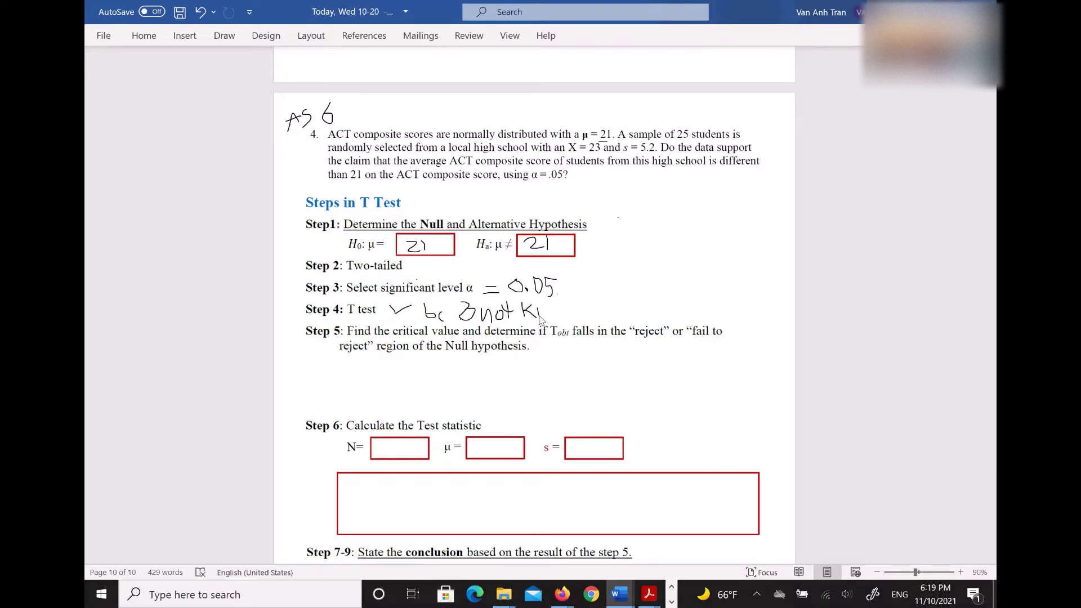
# Step: Handwrite the reason 'bc σ not known' after T test in Step 4, undoing one stray stroke
pyautogui.moveTo(542, 308)
pyautogui.mouseDown()
pyautogui.moveTo(546, 319)
pyautogui.moveTo(562, 313)
pyautogui.mouseUp()
pyautogui.moveTo(559, 307); pyautogui.dragTo(557, 318)
pyautogui.hotkey('ctrl', 'z')
pyautogui.moveTo(547, 313)
pyautogui.mouseDown()
pyautogui.moveTo(581, 317)
pyautogui.moveTo(588, 302)
pyautogui.moveTo(592, 320)
pyautogui.mouseUp()
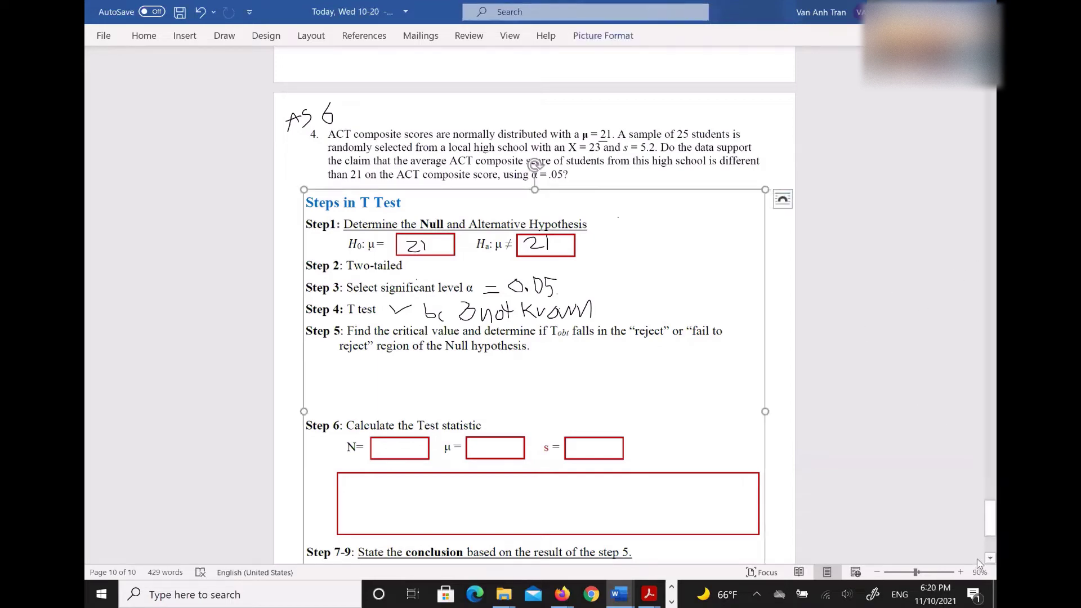
pyautogui.scroll(-3, 394, 274)
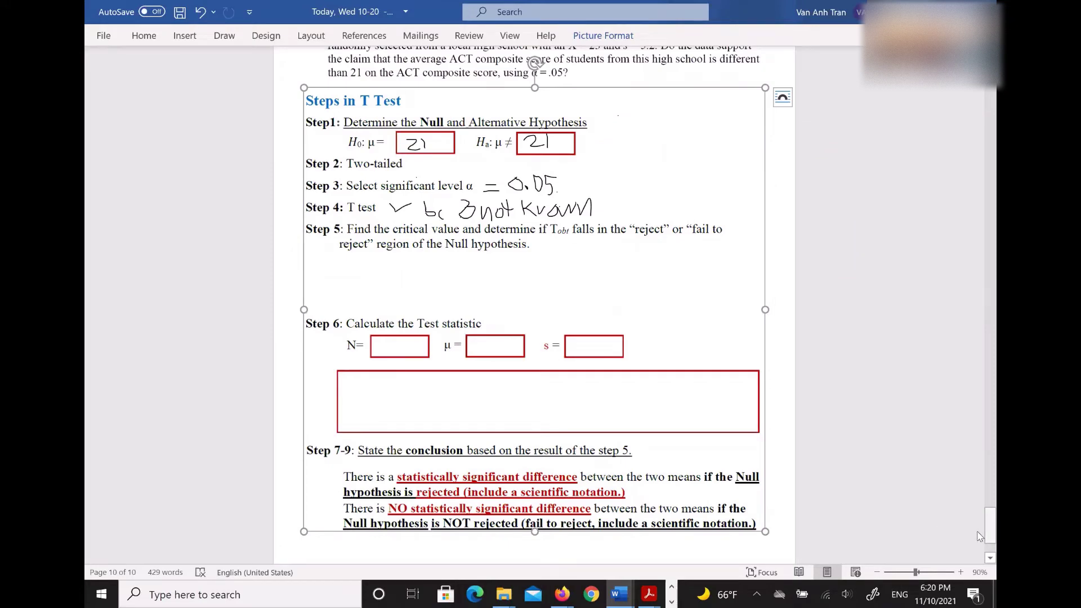
pyautogui.scroll(3, 979, 535)
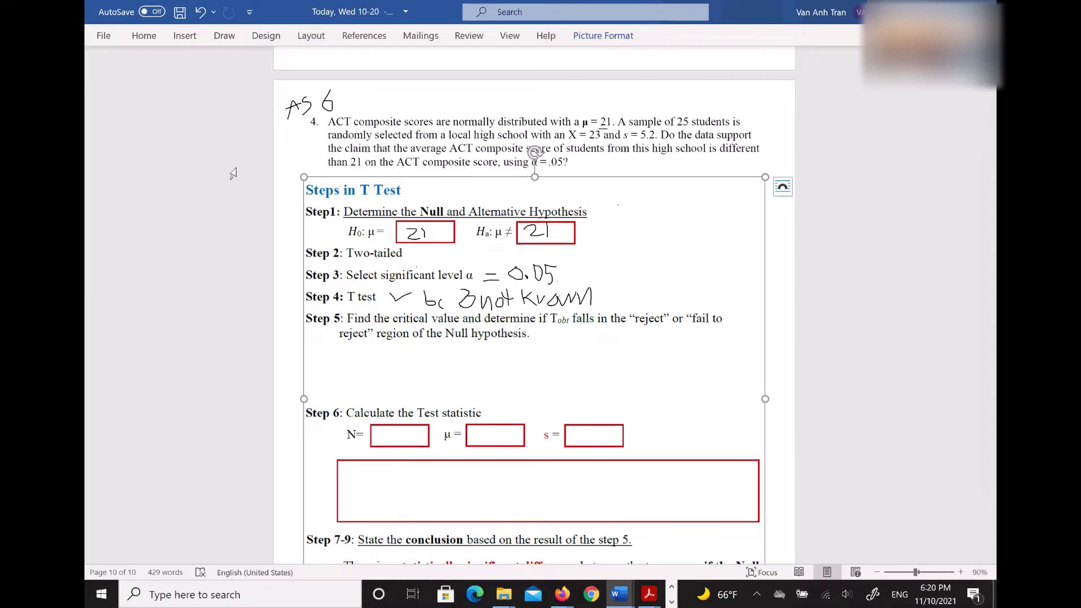
pyautogui.click(164, 159)
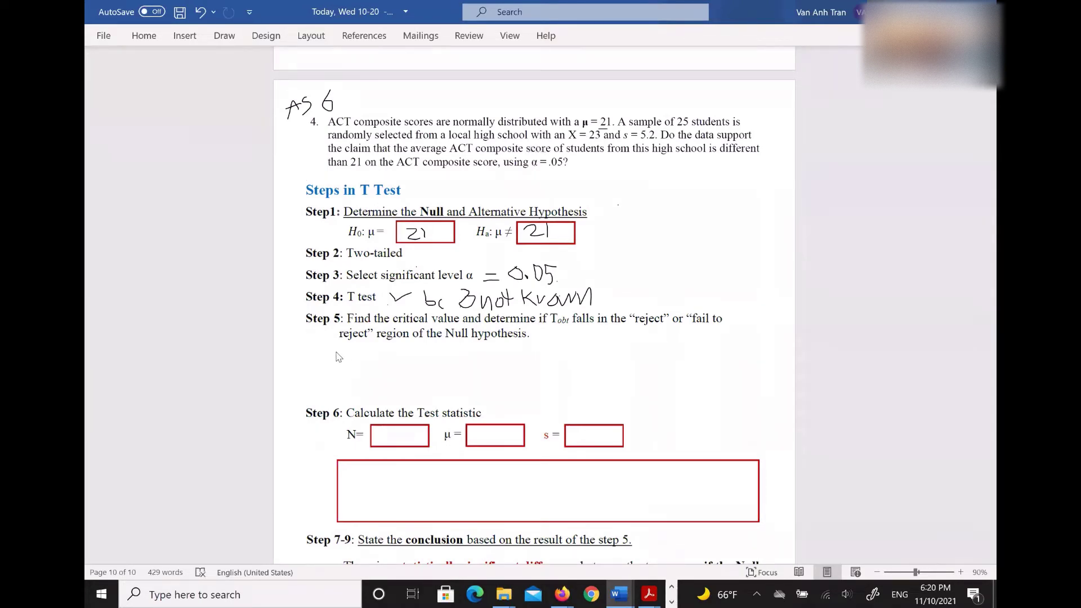
# Step: Write 'Tcrit' below Step 5, with 'α 0.0' beside it and 'α = 0' further right
pyautogui.moveTo(293, 352)
pyautogui.mouseDown()
pyautogui.moveTo(294, 371)
pyautogui.moveTo(308, 346)
pyautogui.moveTo(308, 372)
pyautogui.moveTo(321, 376)
pyautogui.mouseUp()
pyautogui.moveTo(331, 353)
pyautogui.mouseDown()
pyautogui.moveTo(331, 373)
pyautogui.moveTo(337, 358)
pyautogui.mouseUp()
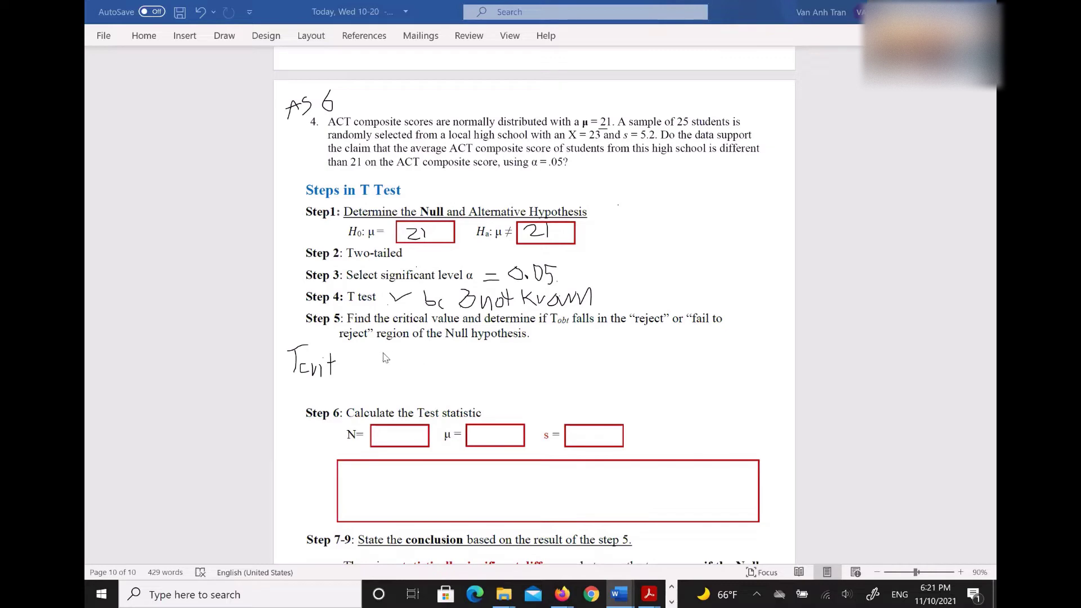
pyautogui.moveTo(381, 351); pyautogui.dragTo(382, 357)
pyautogui.moveTo(401, 350); pyautogui.dragTo(399, 352)
pyautogui.moveTo(418, 350); pyautogui.dragTo(418, 352)
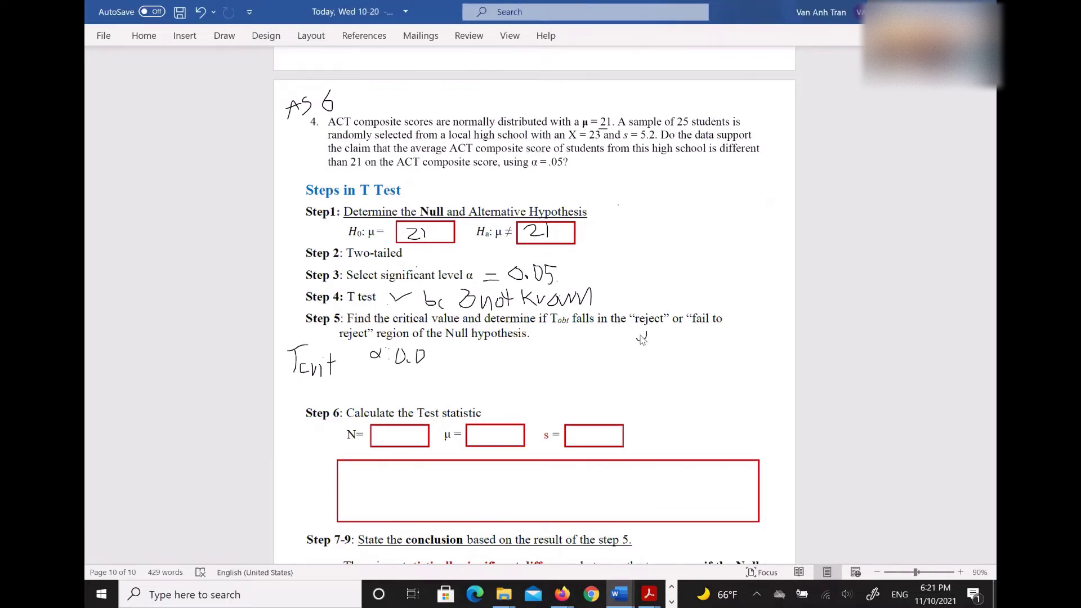
pyautogui.moveTo(646, 335); pyautogui.dragTo(673, 335)
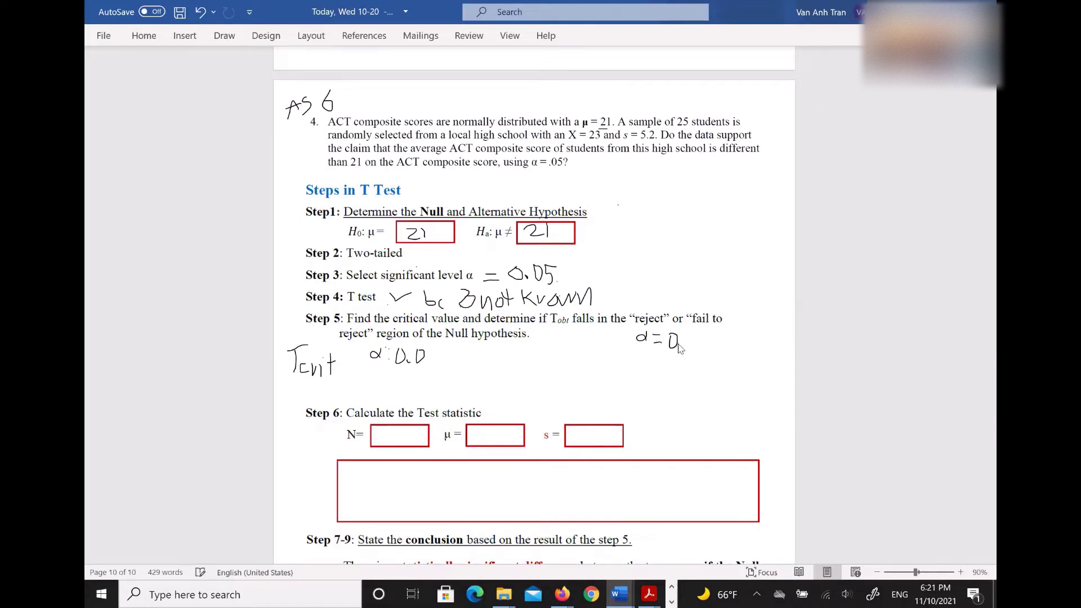